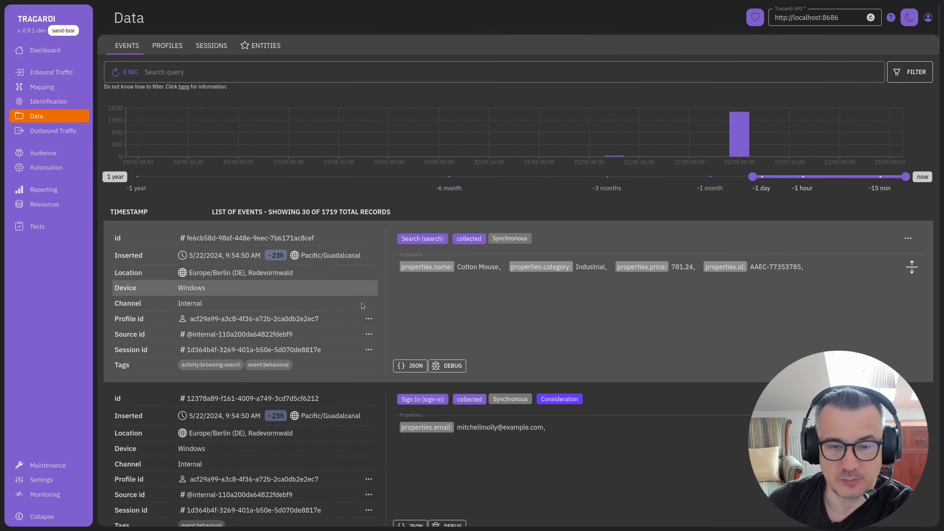
- Open the routing details of the first listed search event and expand its Data Validation stage
left_click(907, 239)
left_click(668, 17)
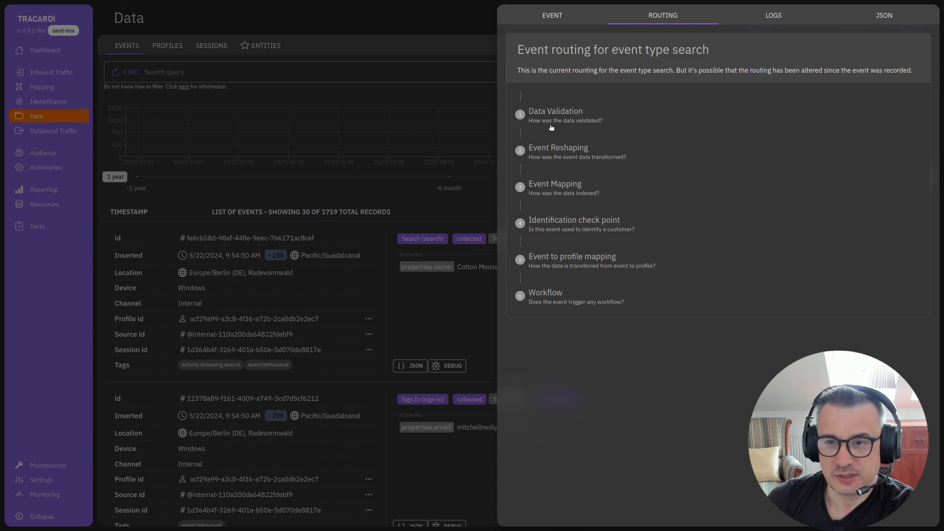
left_click(577, 123)
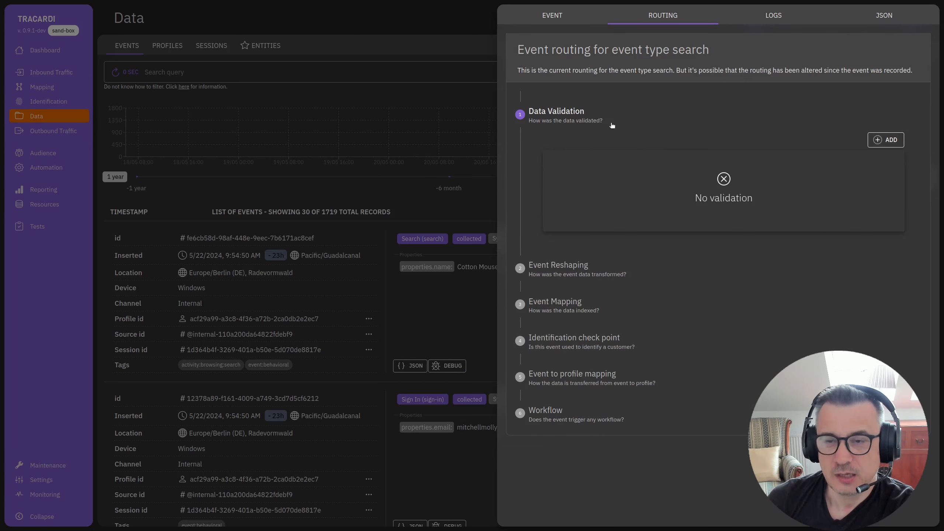
- Try starting a validation schema for the search event type, leaving the form without saving
left_click(885, 140)
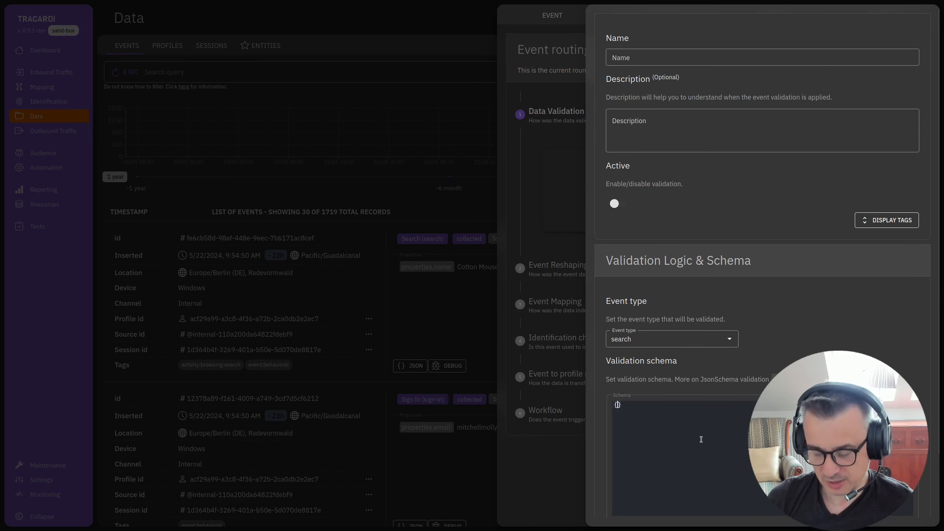
key("Return")
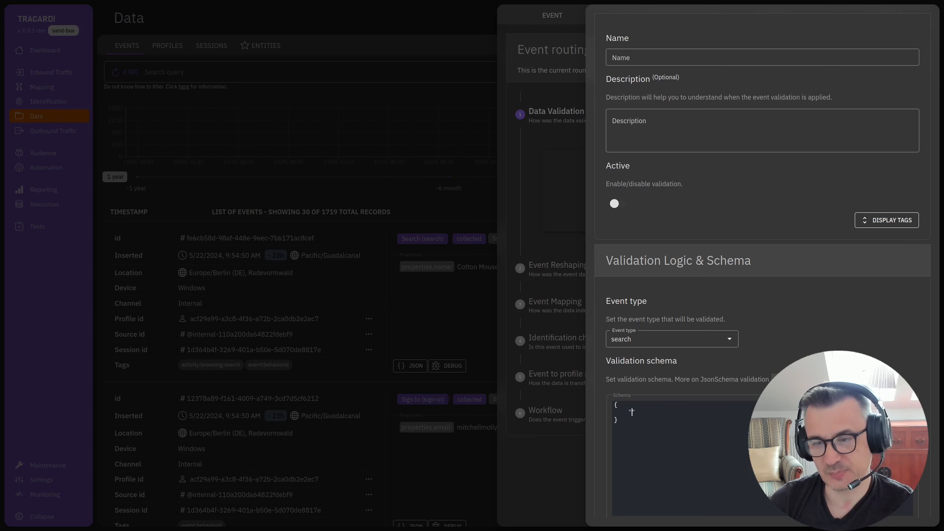
left_click(564, 274)
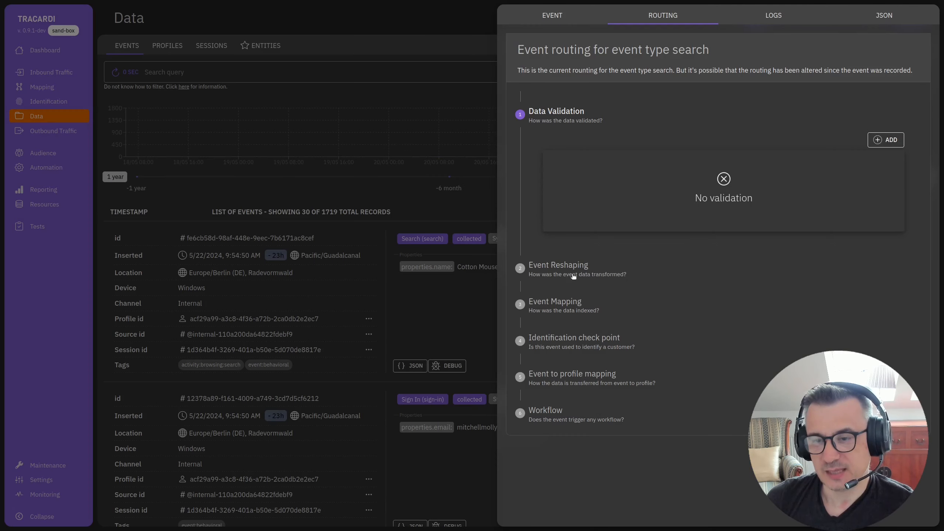
- Open a new Event Reshaping form for the search event and review its event type choices
left_click(624, 274)
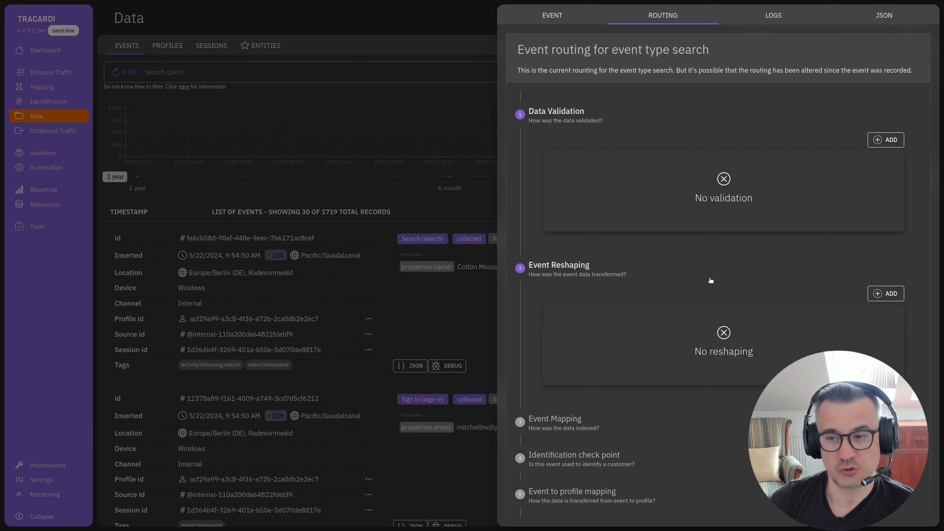
left_click(885, 294)
scroll(653, 113, "down", 6)
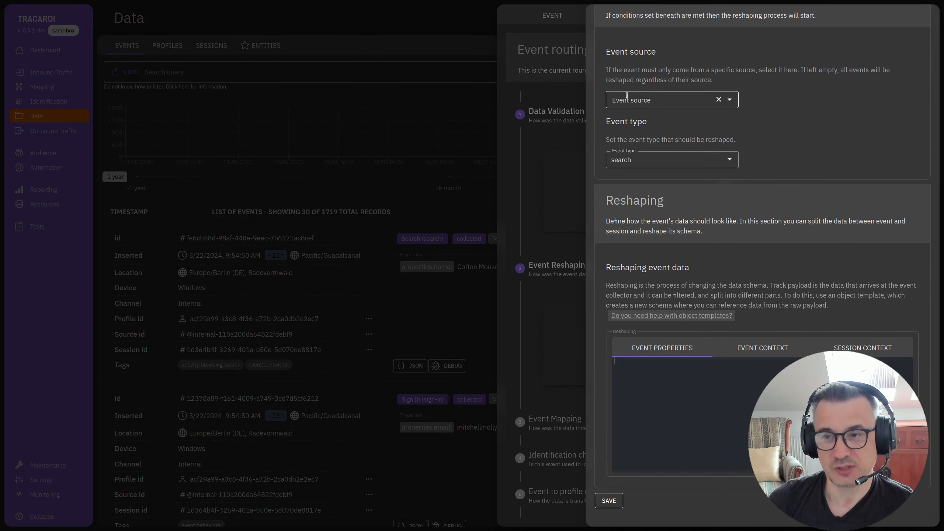
left_click(646, 160)
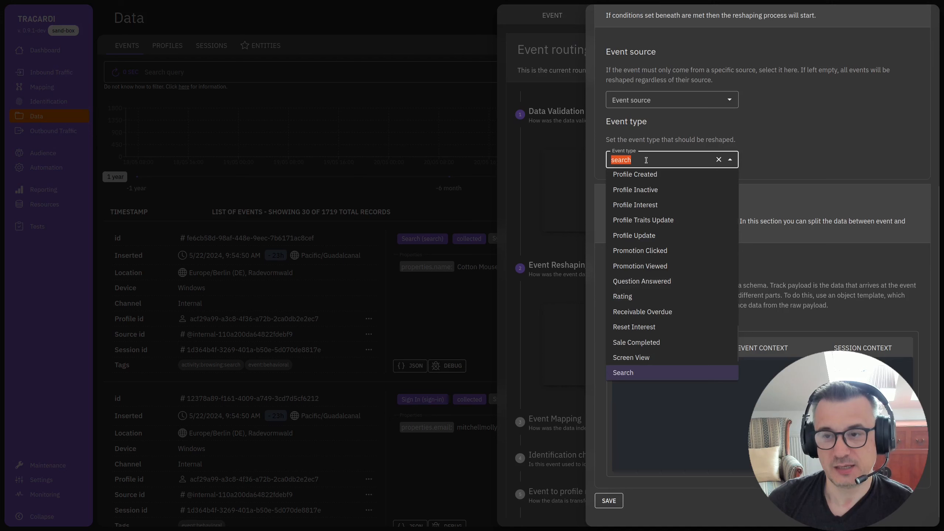
left_click(781, 168)
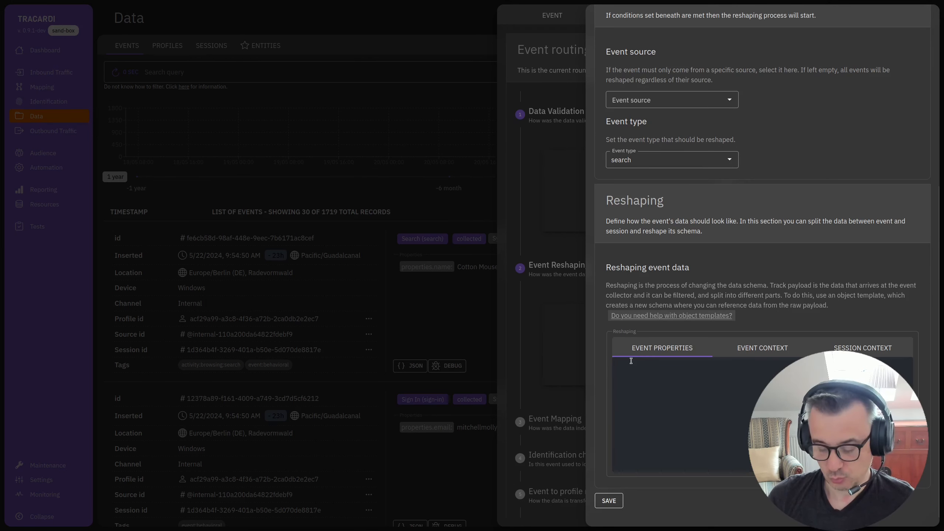
key("Return")
type("\"")
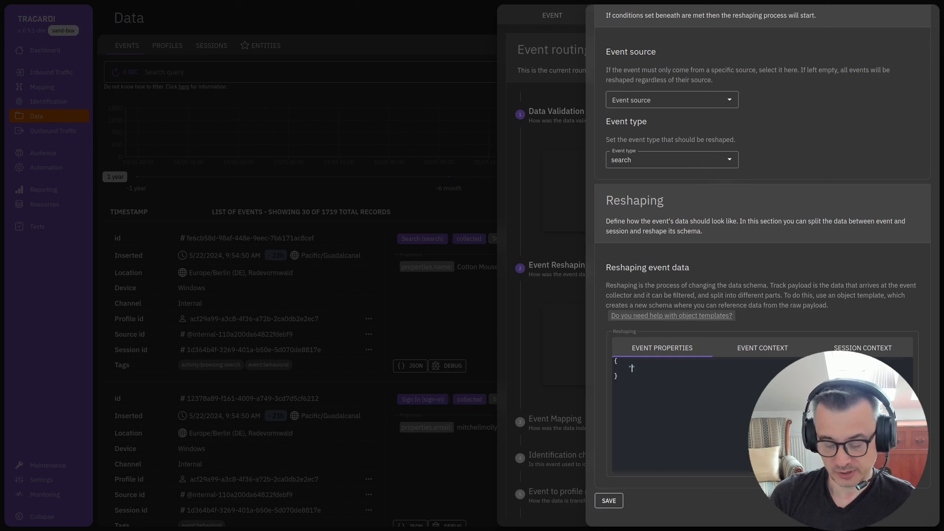
type("key\"")
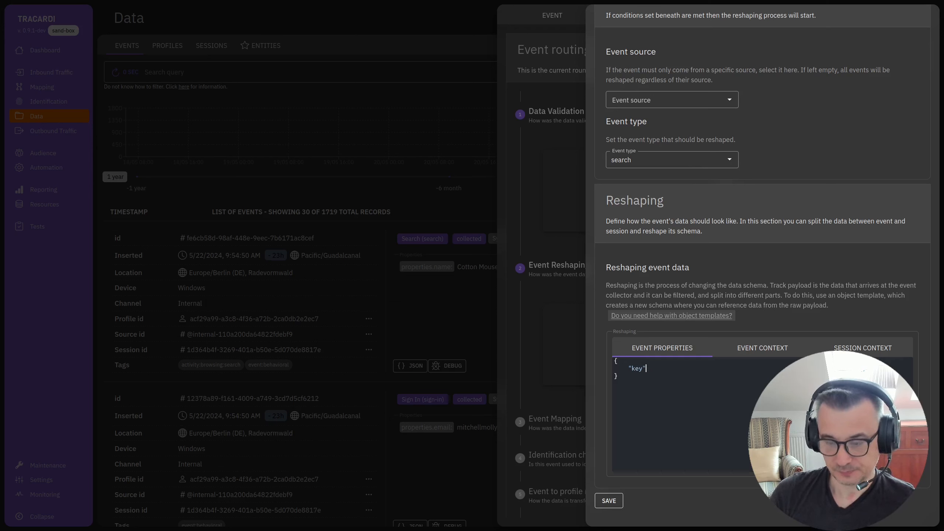
type(": \"event@propery.someData\"")
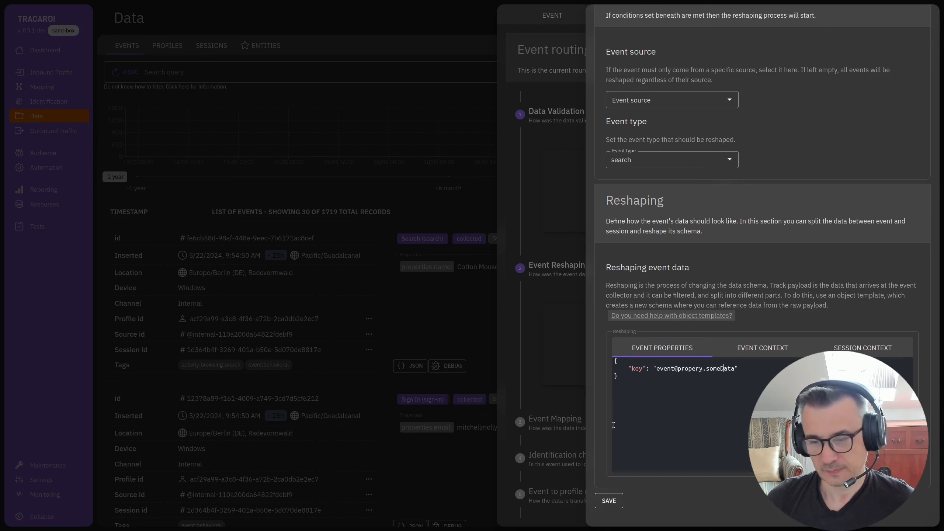
left_click(609, 500)
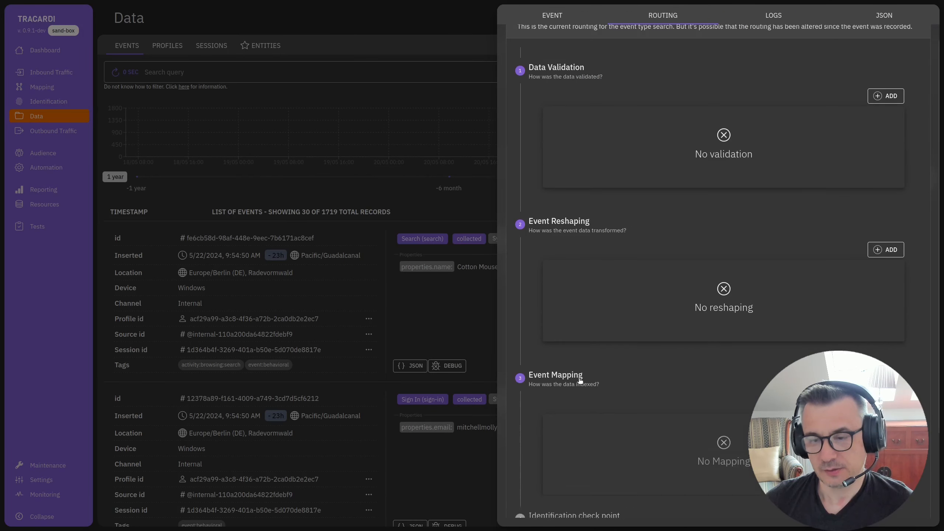
- Open a new Event Mapping form for the search event and review its fields
scroll(643, 379, "down", 3)
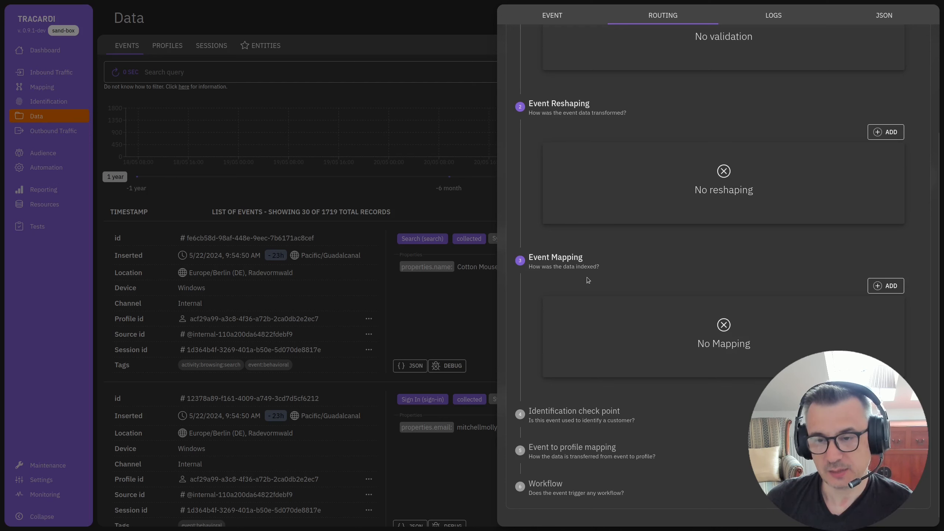
left_click(616, 278)
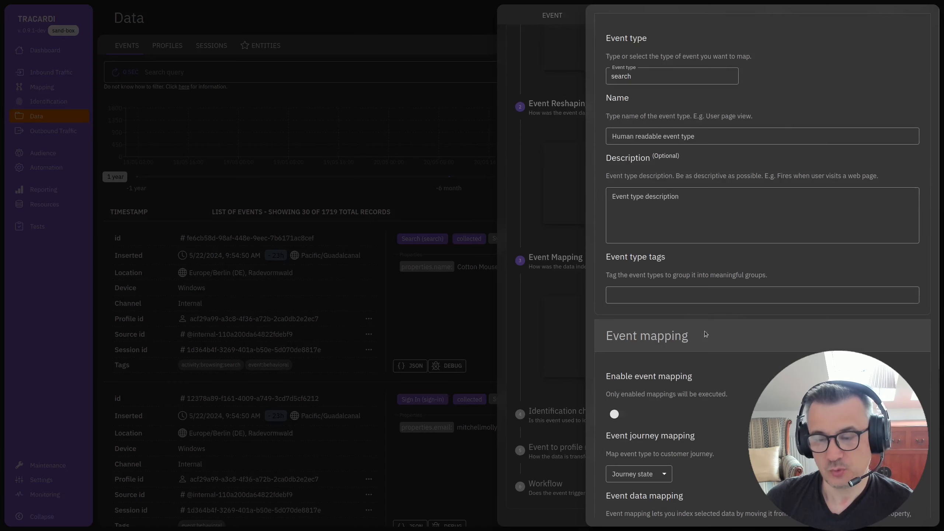
scroll(699, 343, "down", 5)
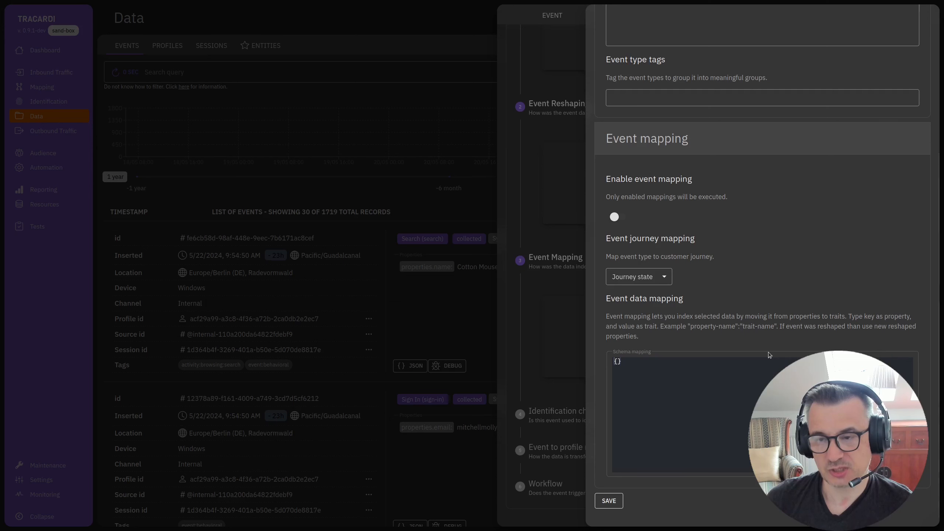
scroll(739, 316, "up", 5)
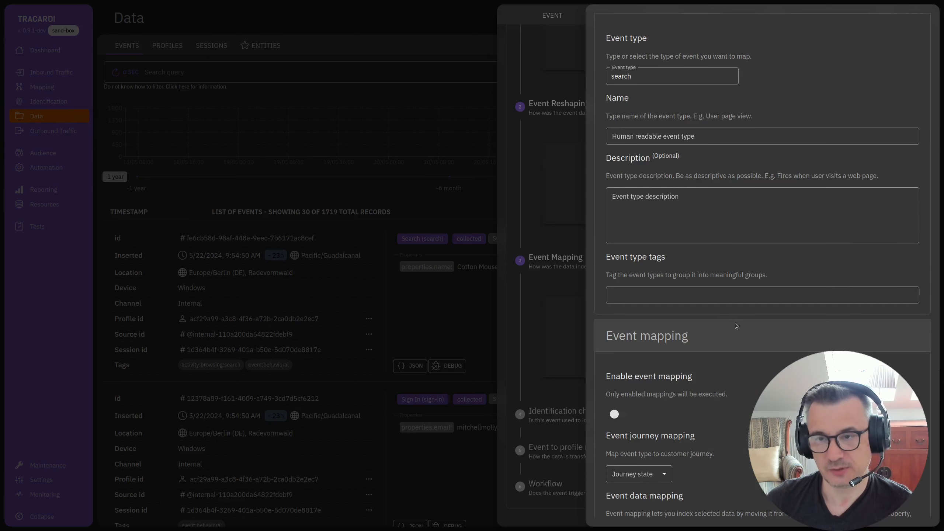
scroll(734, 335, "down", 4)
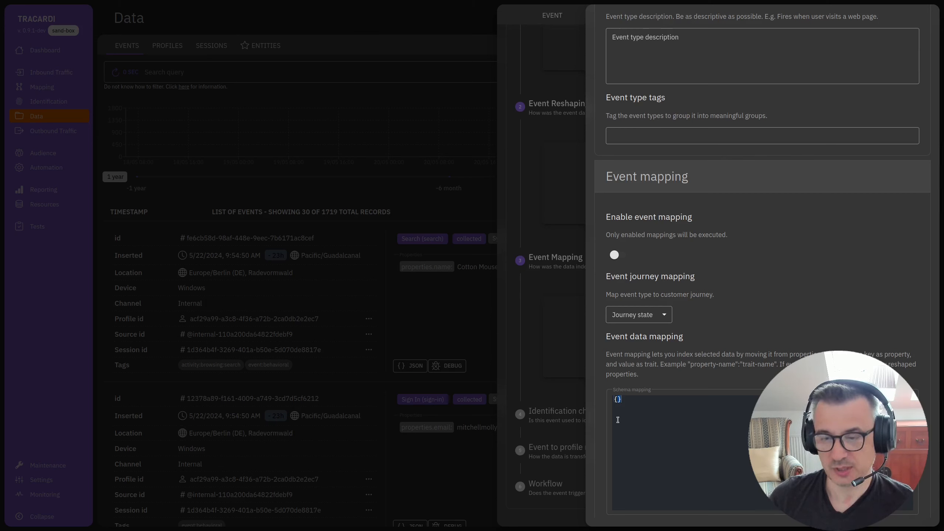
- Try enabling event mapping with the schema "email": "email", look through the journey states, and leave the form unsaved
left_click(618, 255)
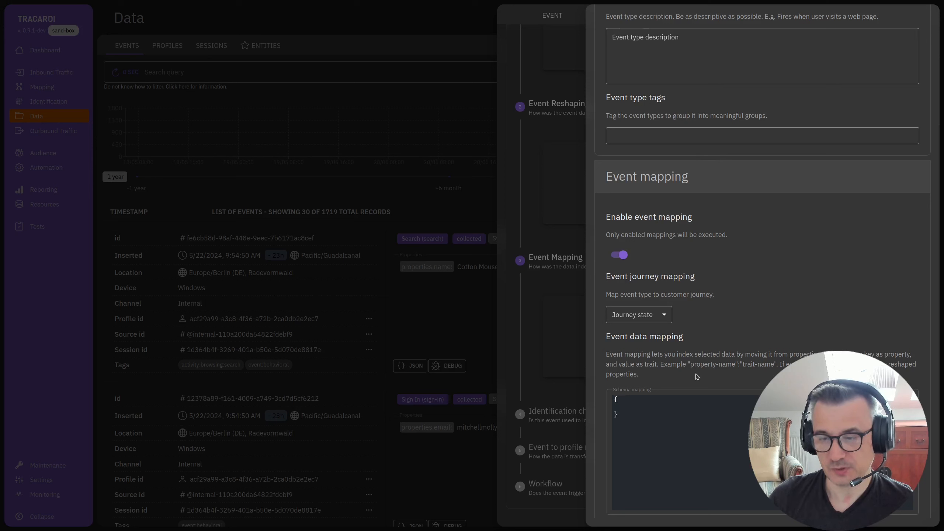
left_click_drag(691, 366, 735, 366)
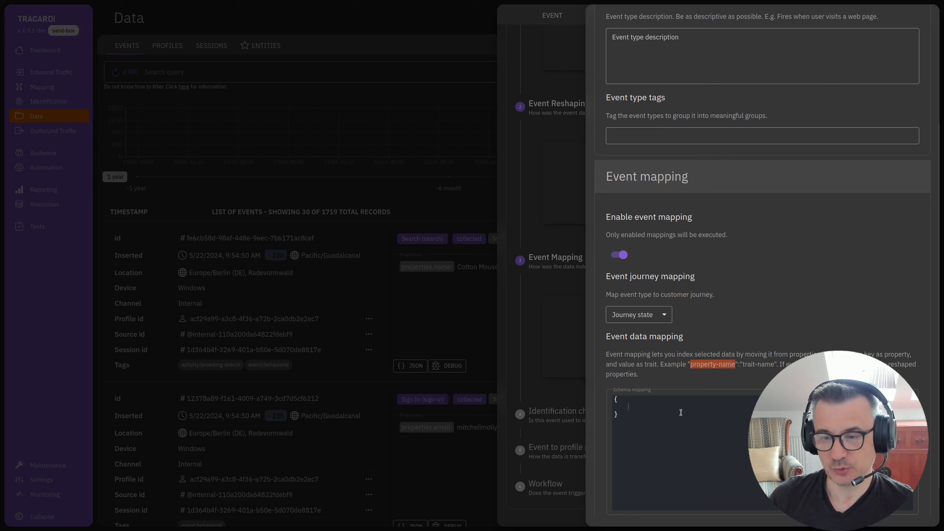
left_click(632, 409)
type("\"email")
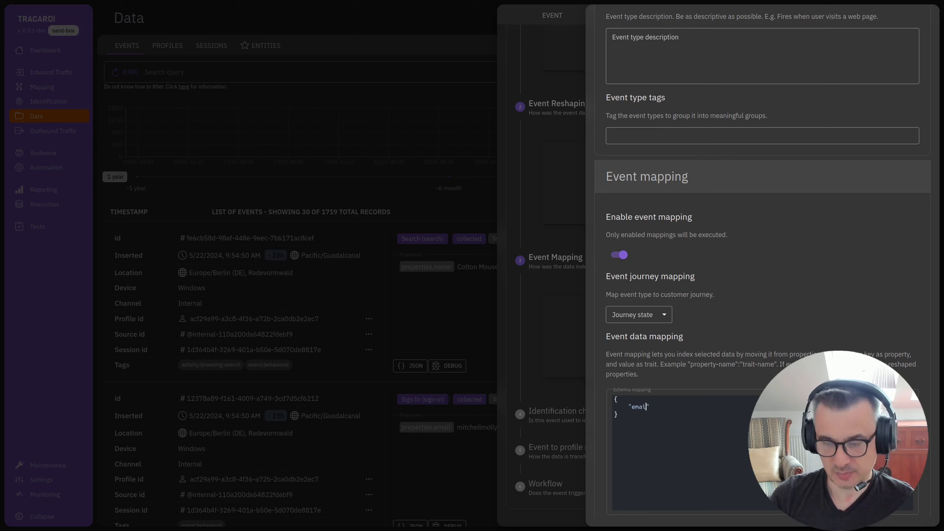
type("\": \"")
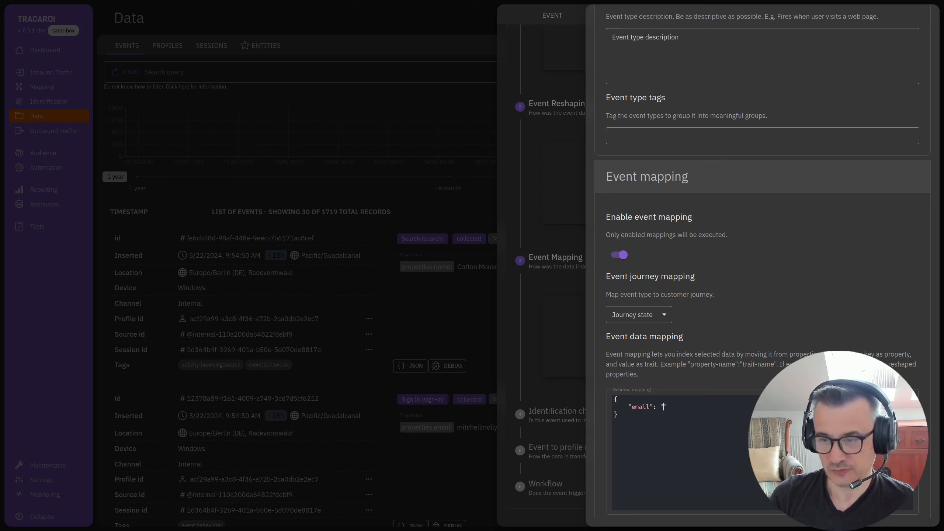
type("email")
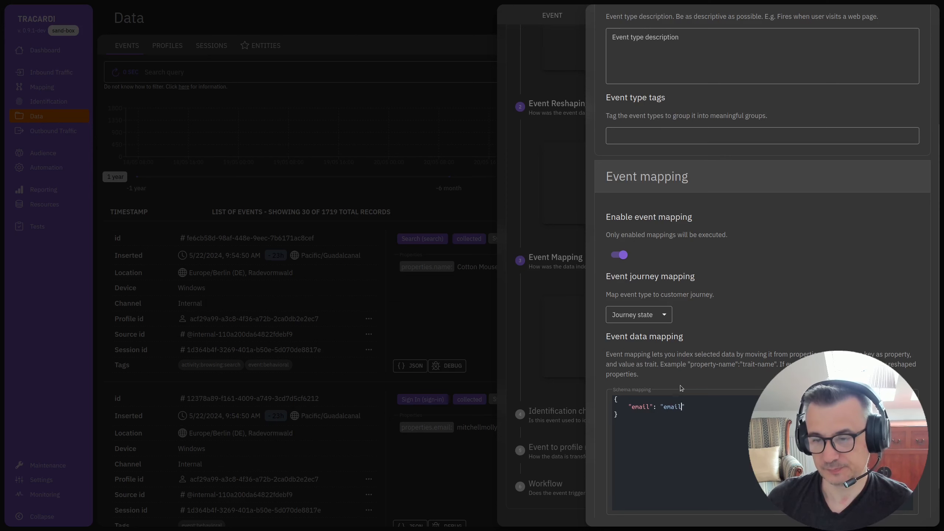
left_click(659, 319)
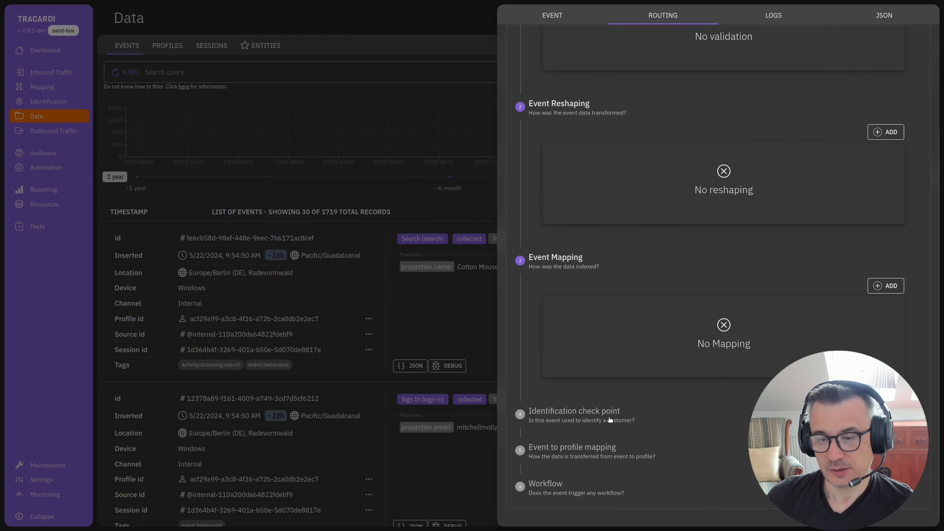
left_click(609, 419)
- Open a new identification check point form for the search event, examine its settings, and close it
scroll(674, 407, "down", 3)
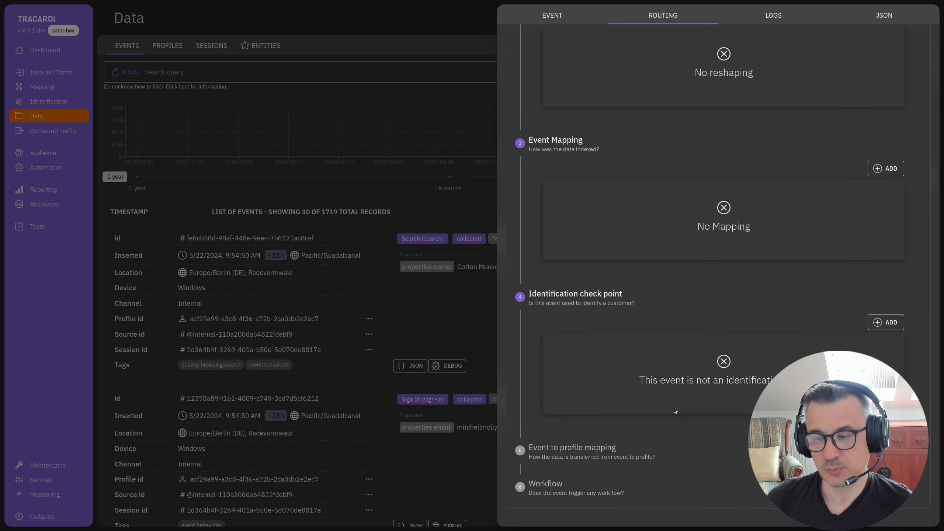
left_click(885, 322)
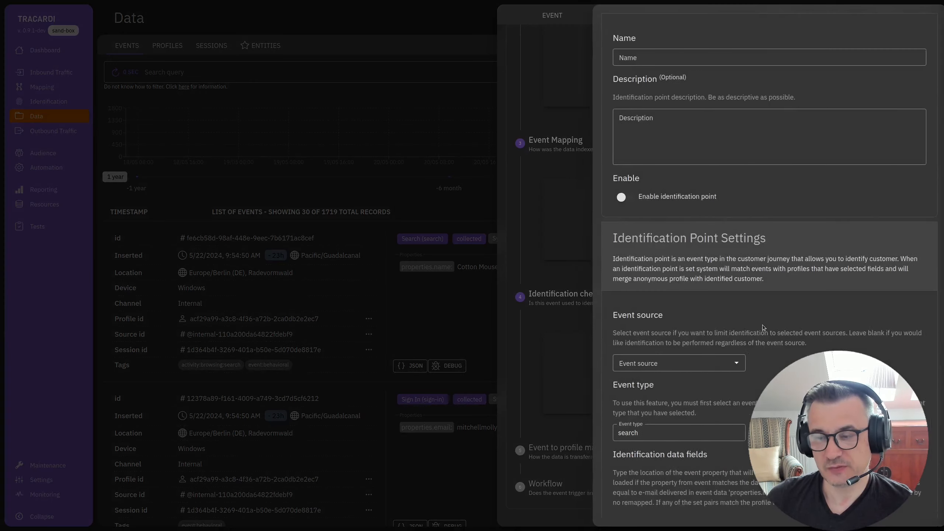
scroll(687, 309, "down", 2)
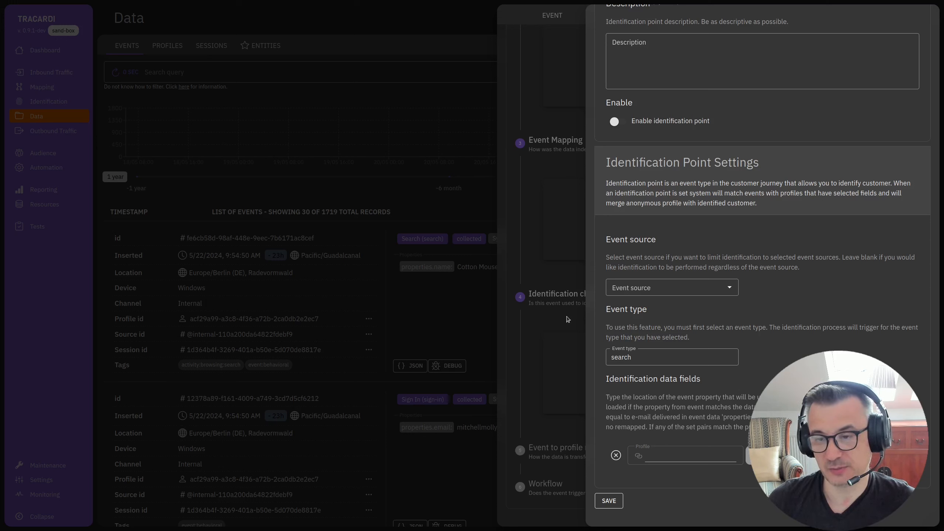
scroll(792, 305, "up", 2)
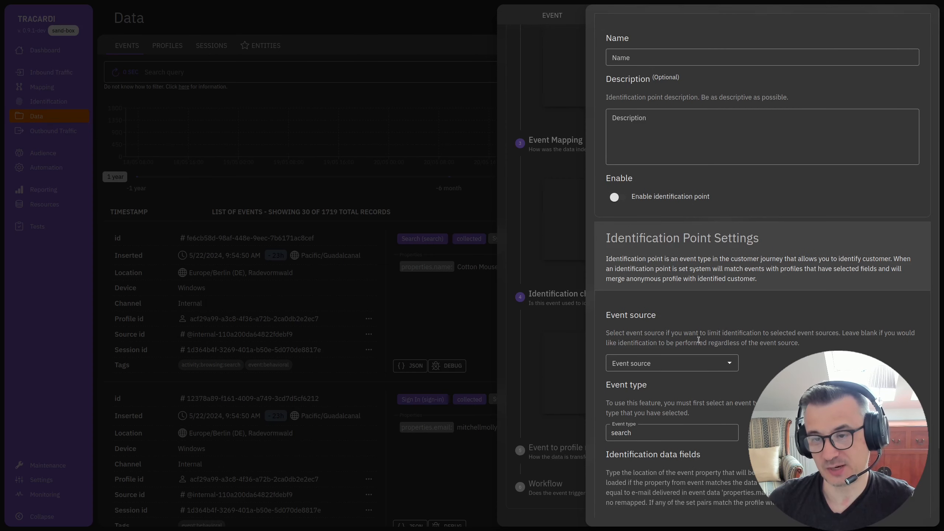
left_click(556, 317)
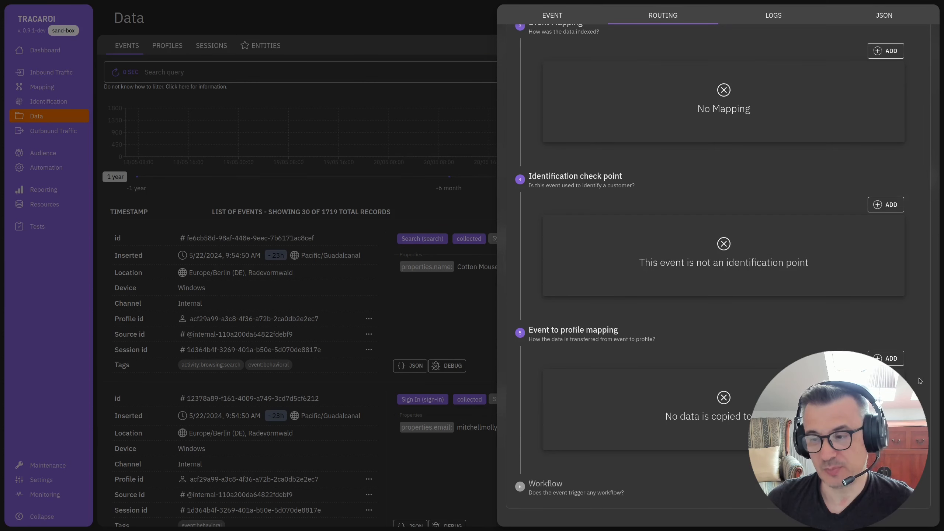
- Open a new event to profile mapping form for the search event and try setting its event type to Profile Created
left_click(886, 358)
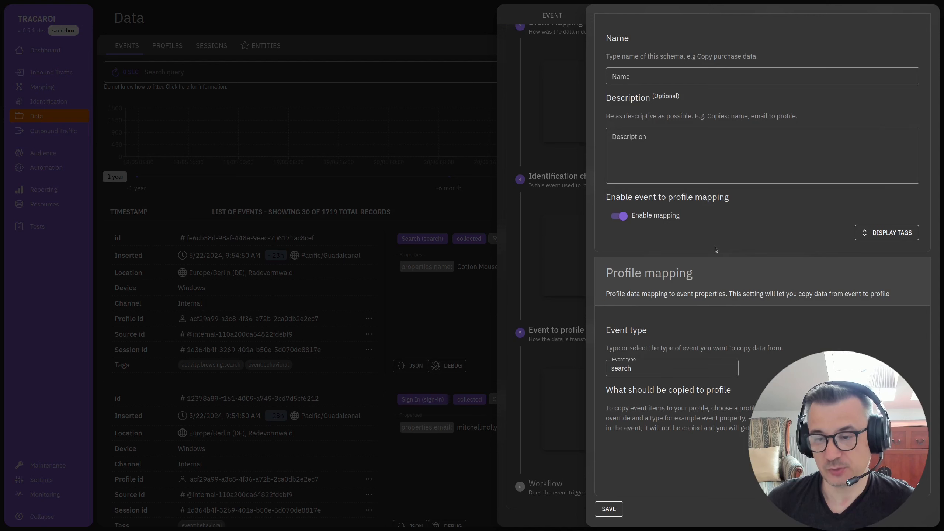
left_click(612, 369)
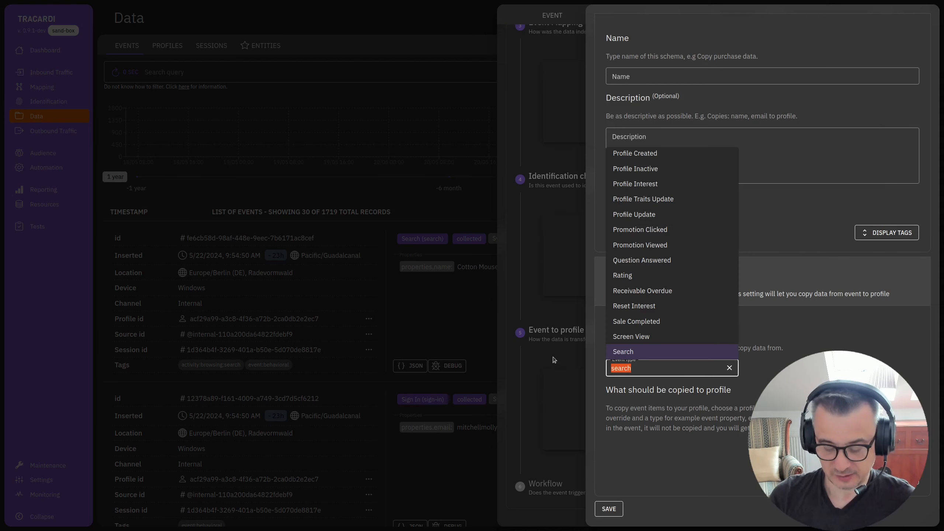
type("Prof")
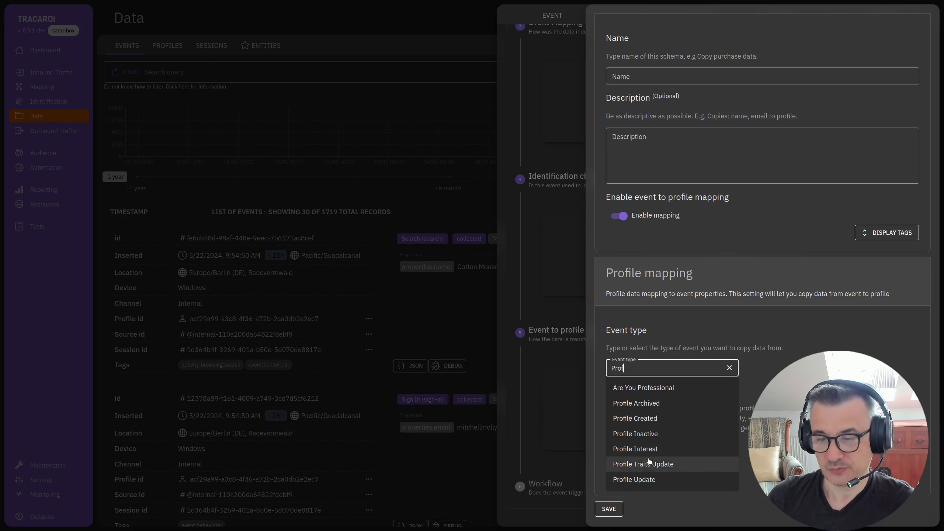
left_click(674, 420)
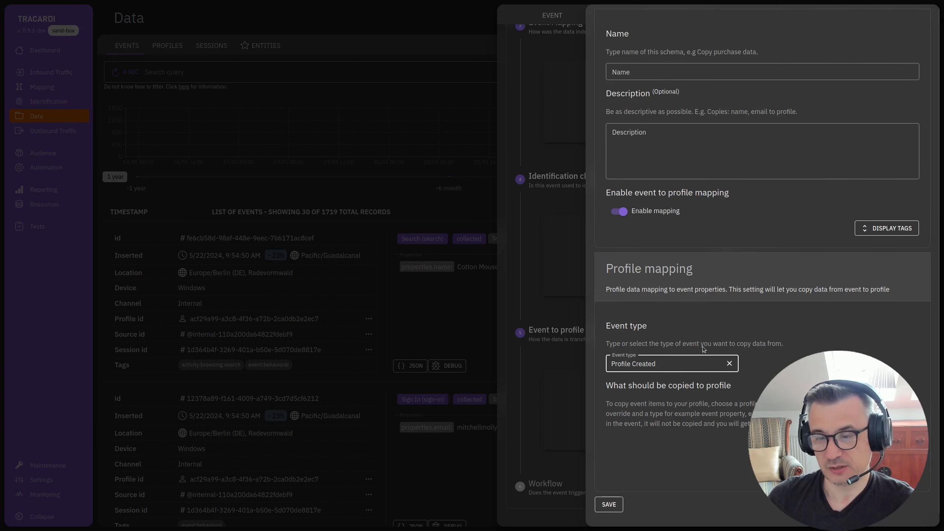
- Try adding a mapping that copies event data to the profile field "traits.xxx", and leave the form unsaved
scroll(674, 420, "down", 1)
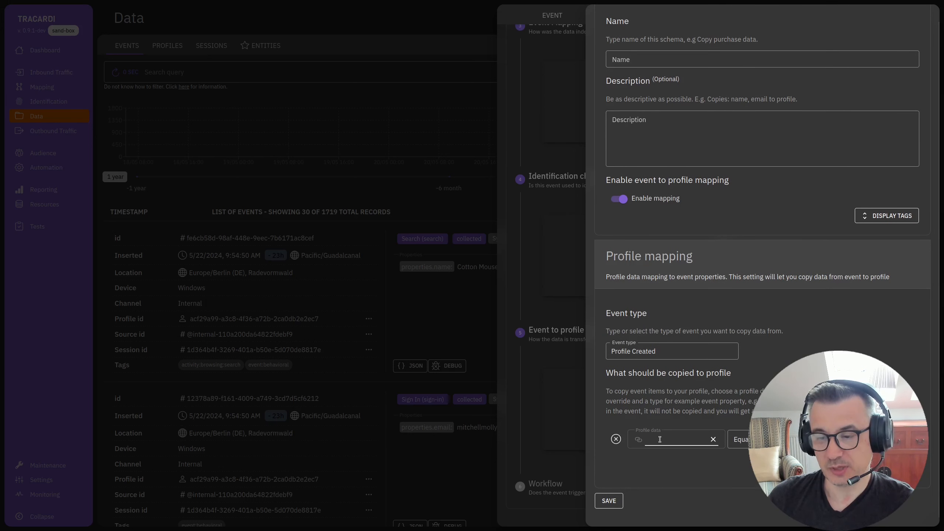
left_click(837, 440)
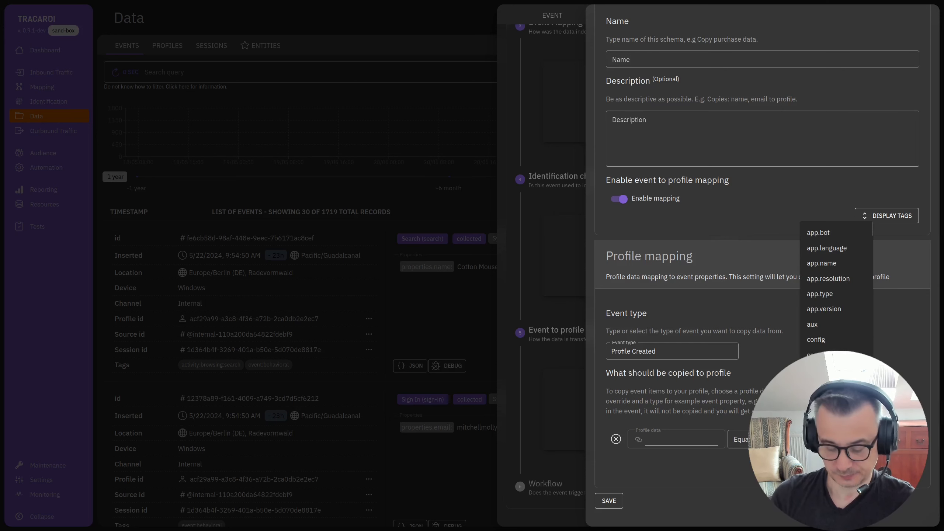
type("prop")
left_click(668, 440)
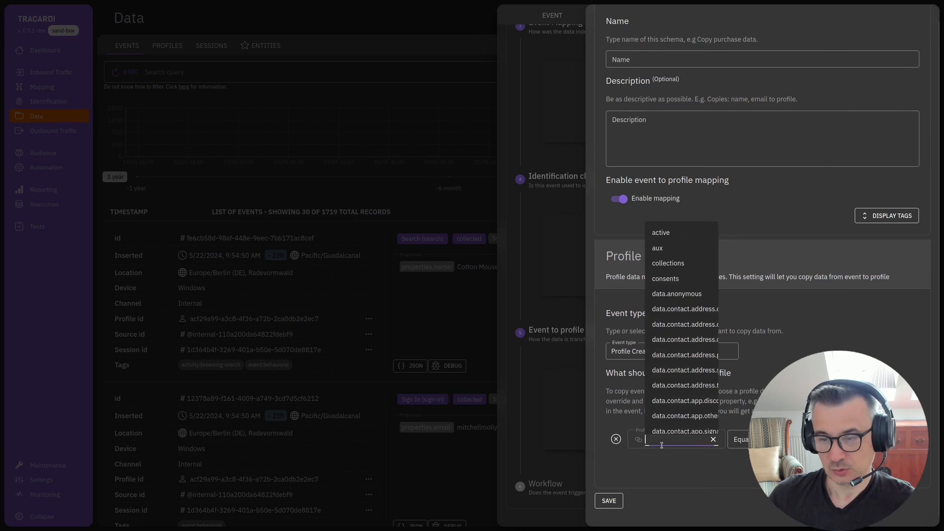
type("traits.xxx")
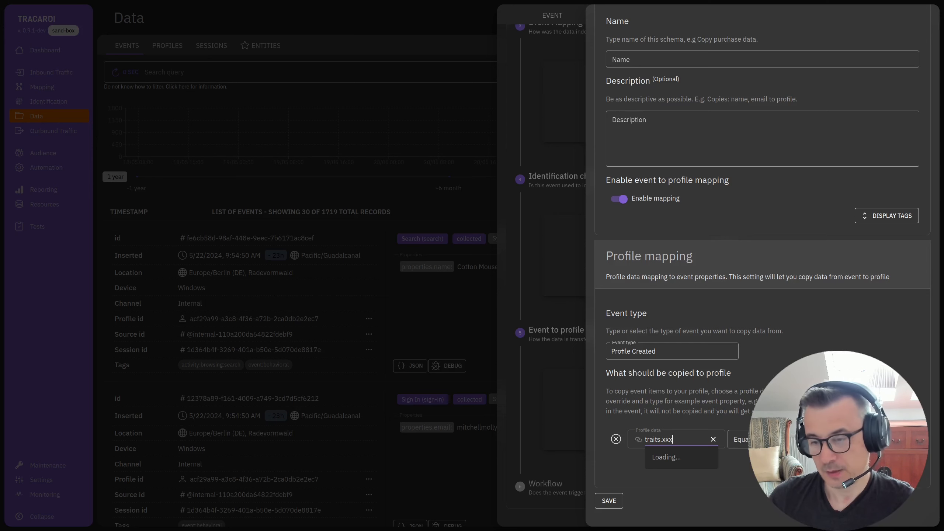
left_click(674, 494)
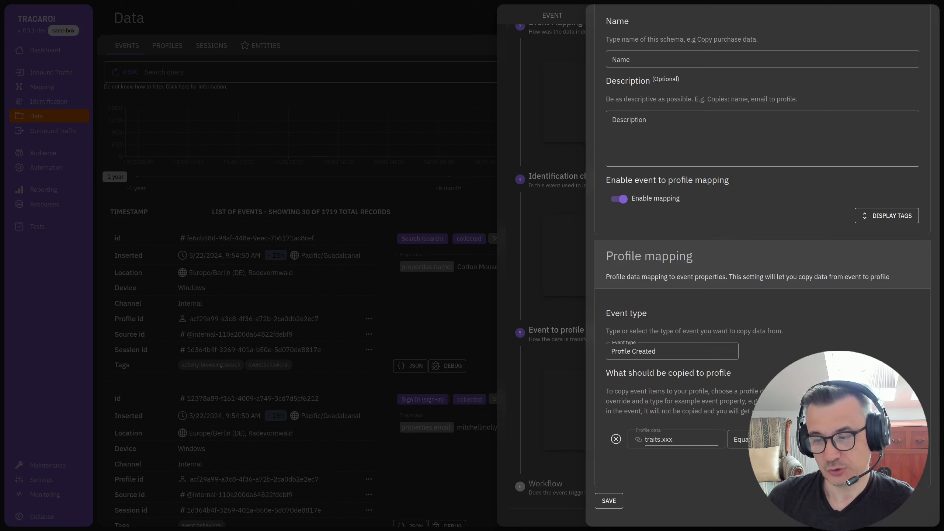
left_click(837, 439)
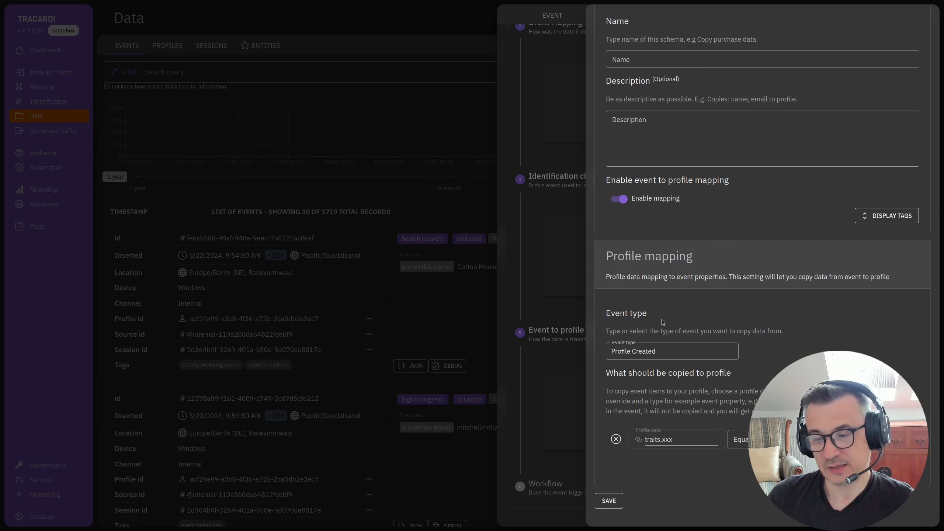
left_click(661, 439)
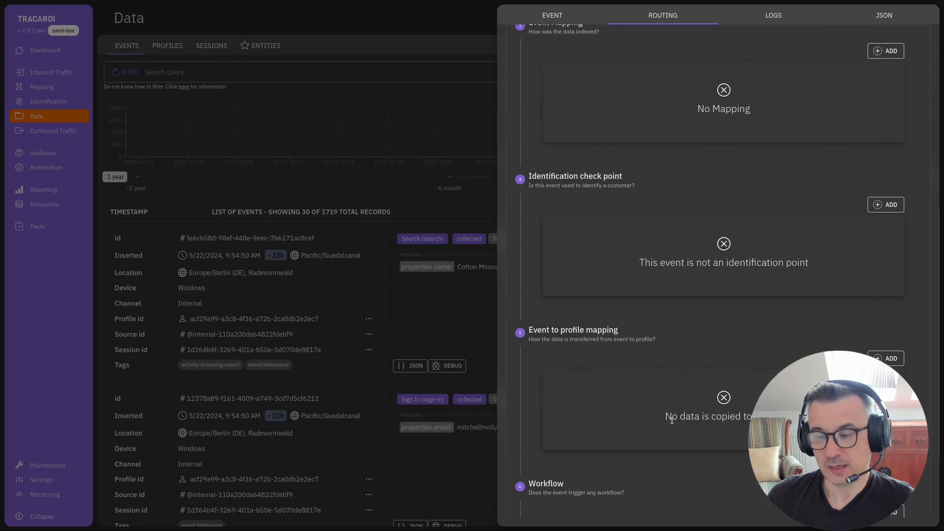
- Open a new workflow trigger form for the search event and try event type Rating with the source demo (rest)
scroll(678, 452, "down", 3)
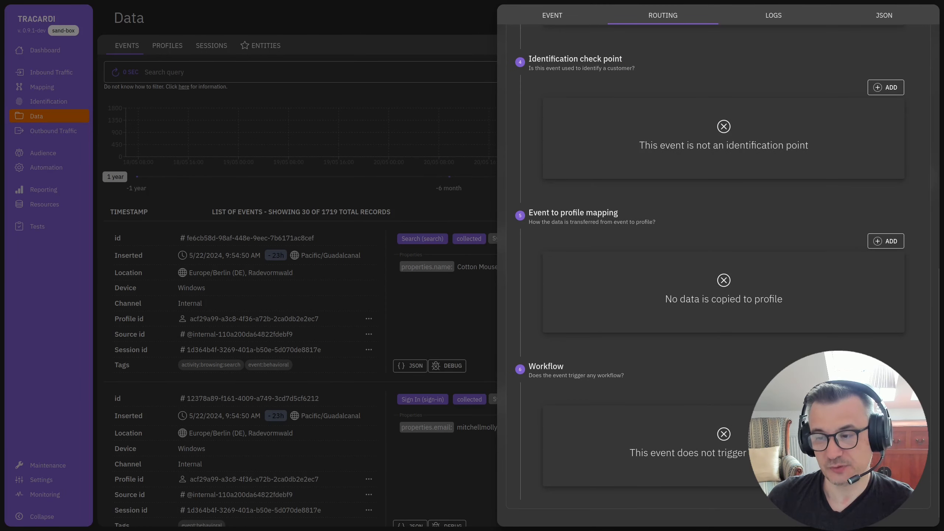
left_click(885, 395)
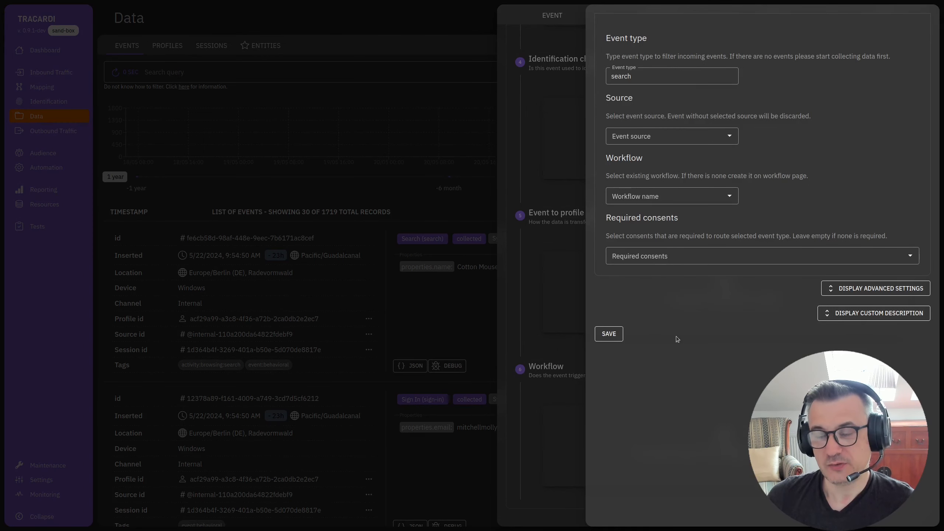
left_click(663, 74)
left_click(666, 215)
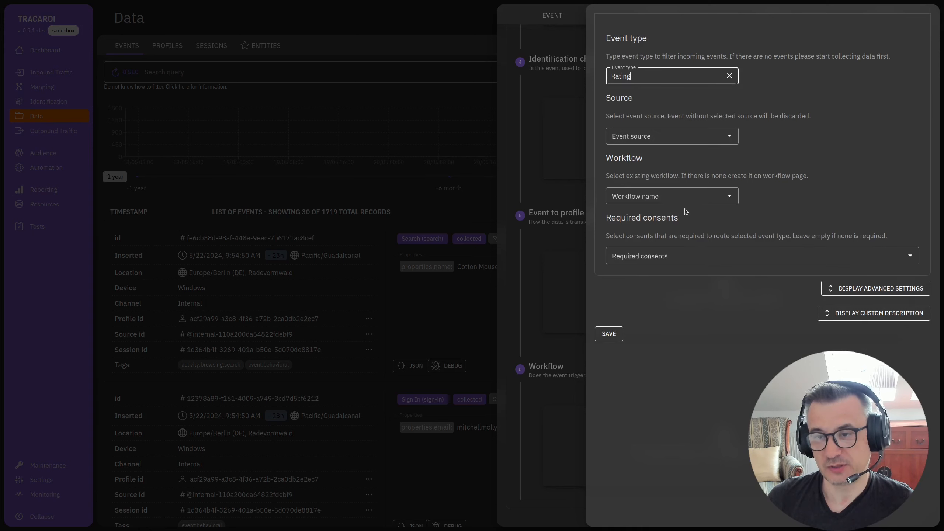
left_click(664, 134)
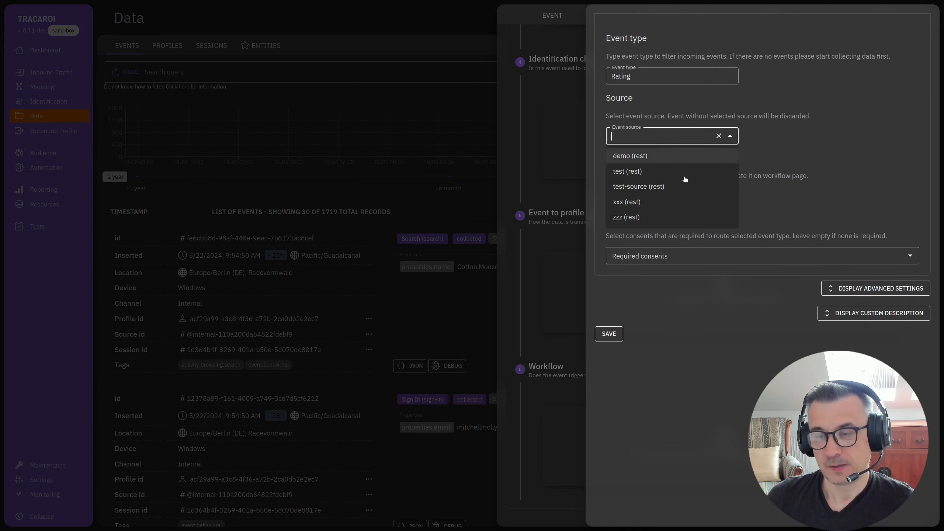
left_click(665, 162)
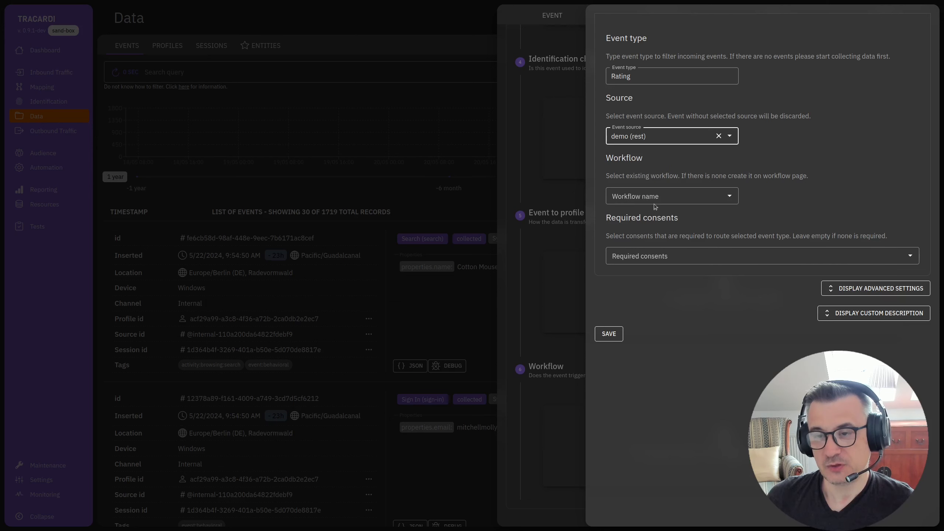
- Try the workflow asasa-ddd for the trigger, check the available required consents, and leave the form unsaved
left_click(654, 200)
left_click(657, 219)
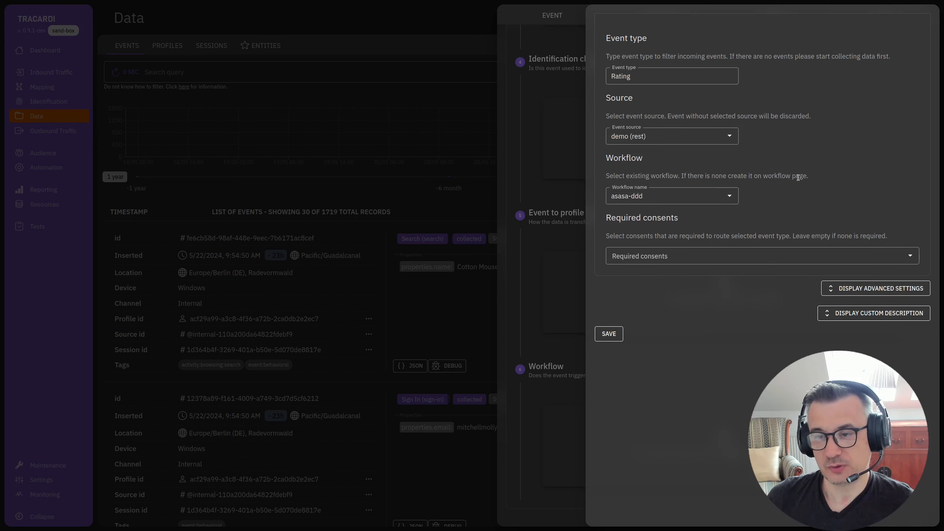
left_click(699, 256)
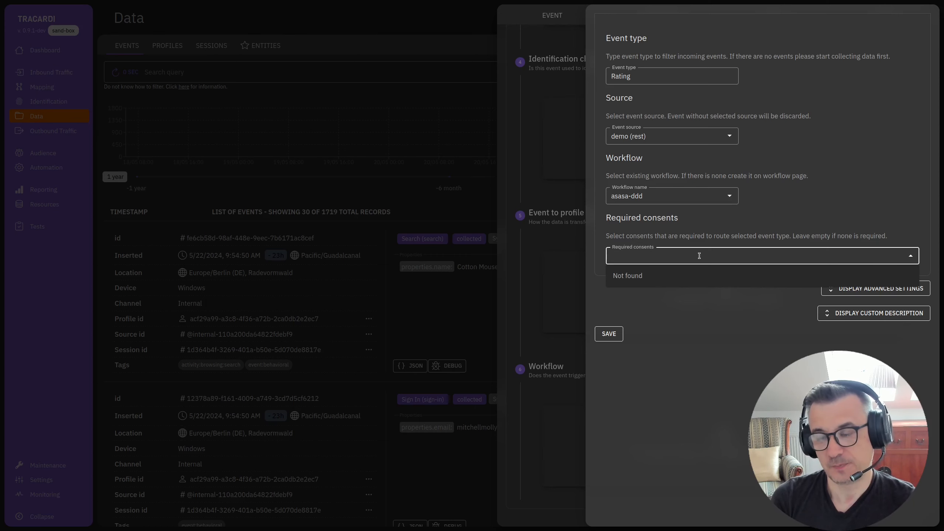
left_click(527, 306)
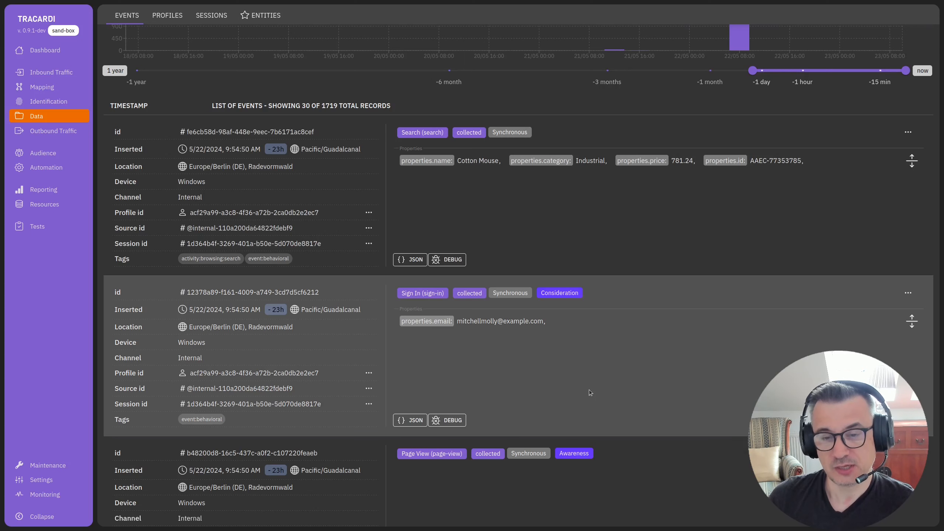
- Open the details of the first profile in the profile list and examine its traits and last geo data
scroll(589, 390, "up", 5)
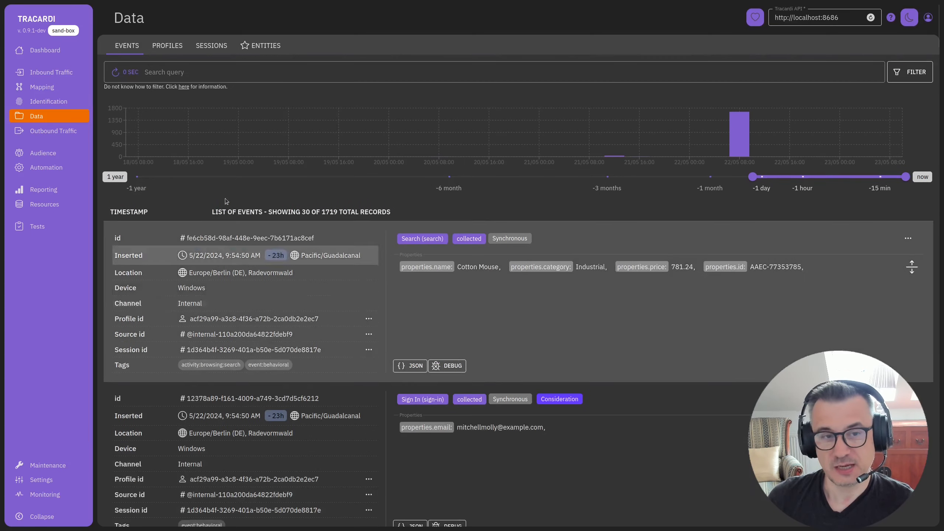
left_click(172, 50)
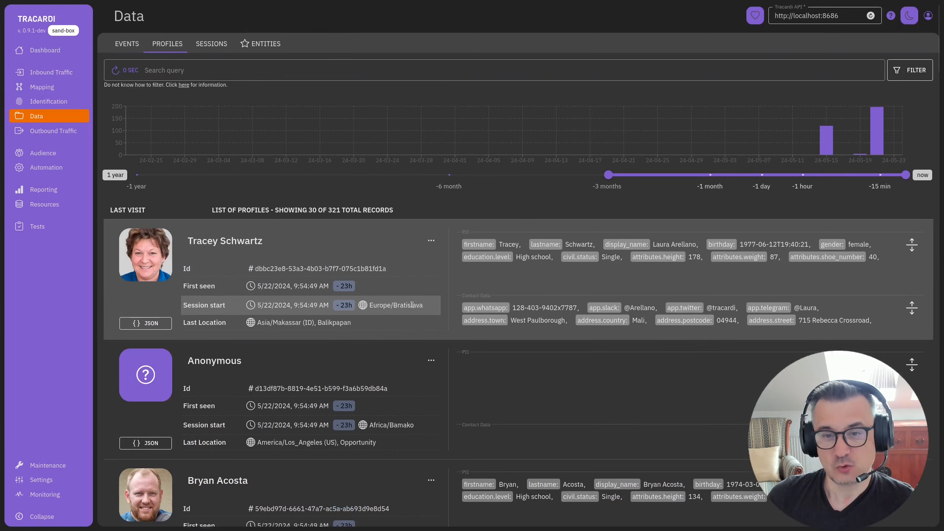
left_click(430, 243)
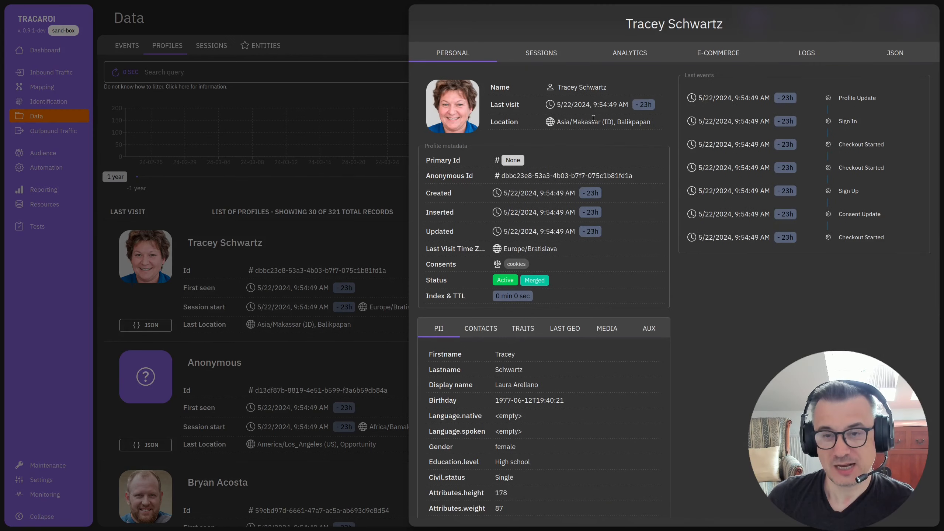
scroll(618, 447, "down", 3)
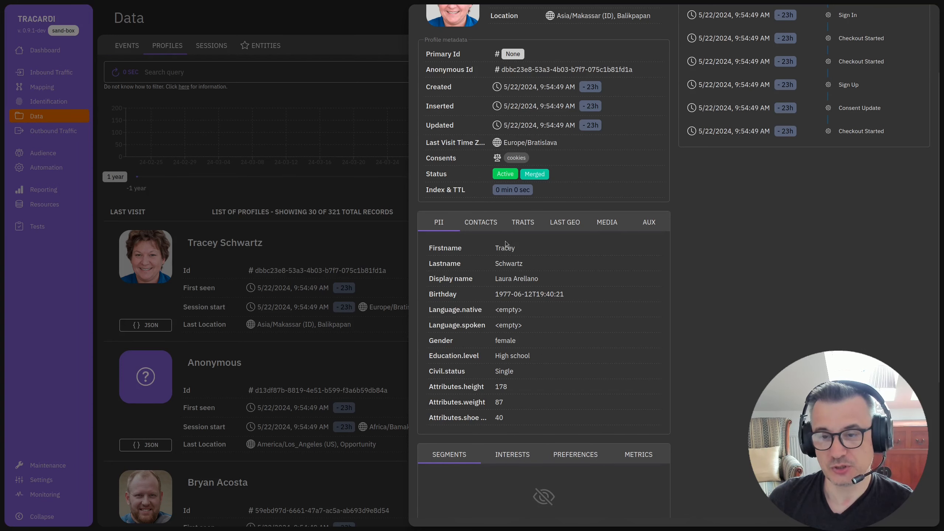
left_click(528, 225)
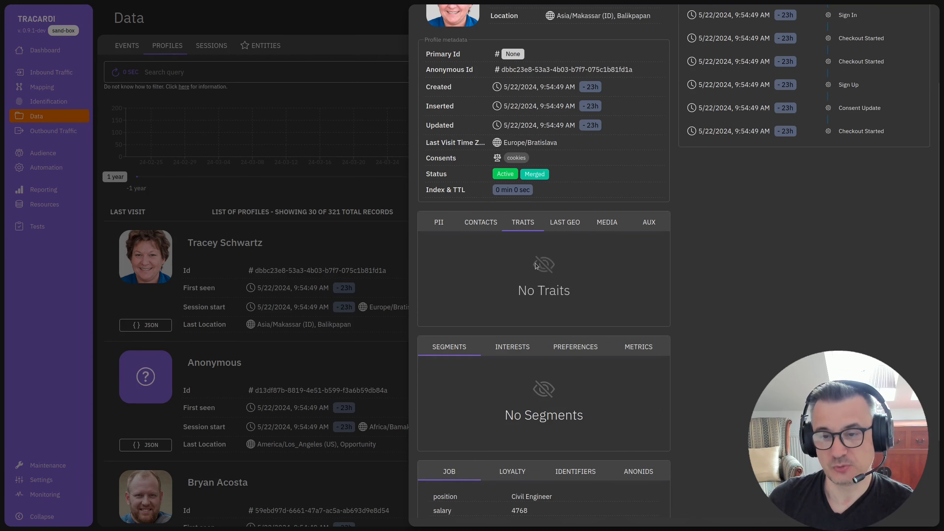
left_click(561, 225)
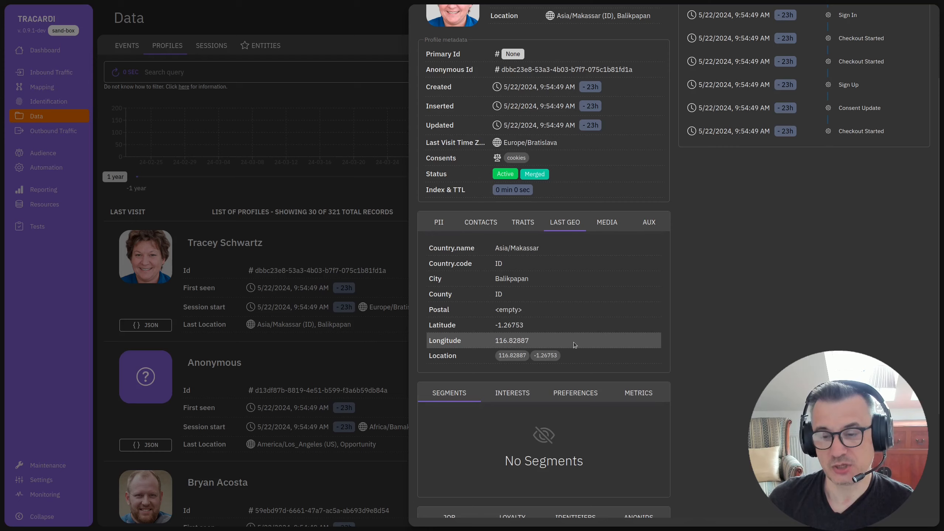